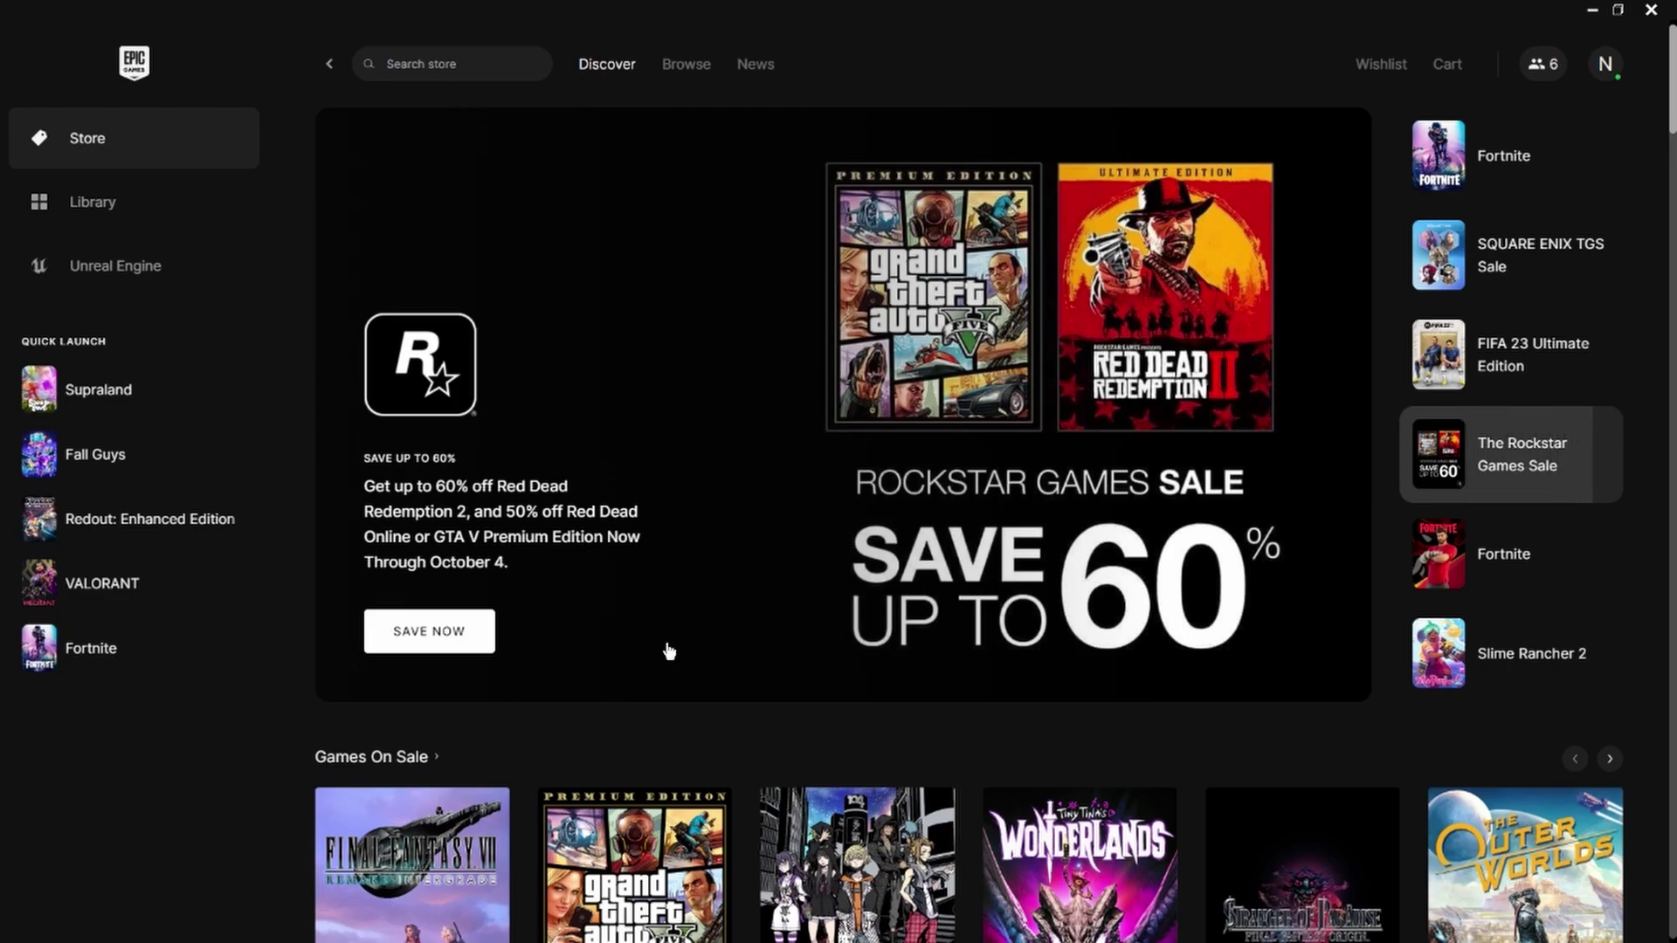
# Step: Check 'Enable Offline Mode Browsing' in the account menu's Settings, then go back to the Store
pyautogui.click(1605, 65)
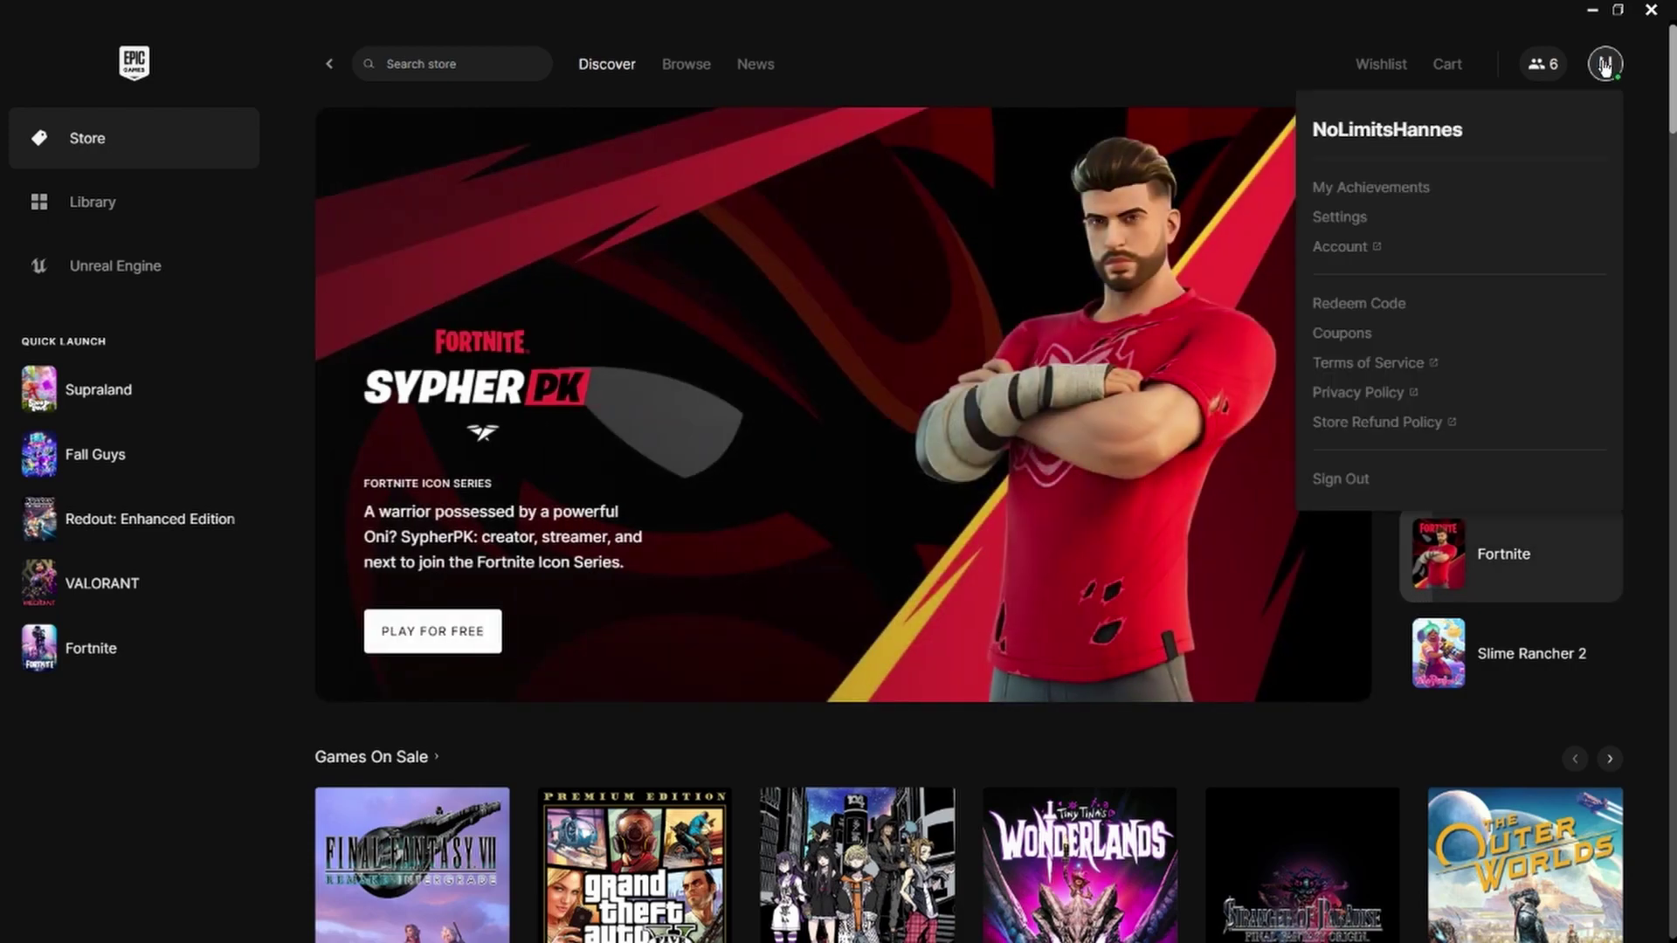
pyautogui.click(1339, 217)
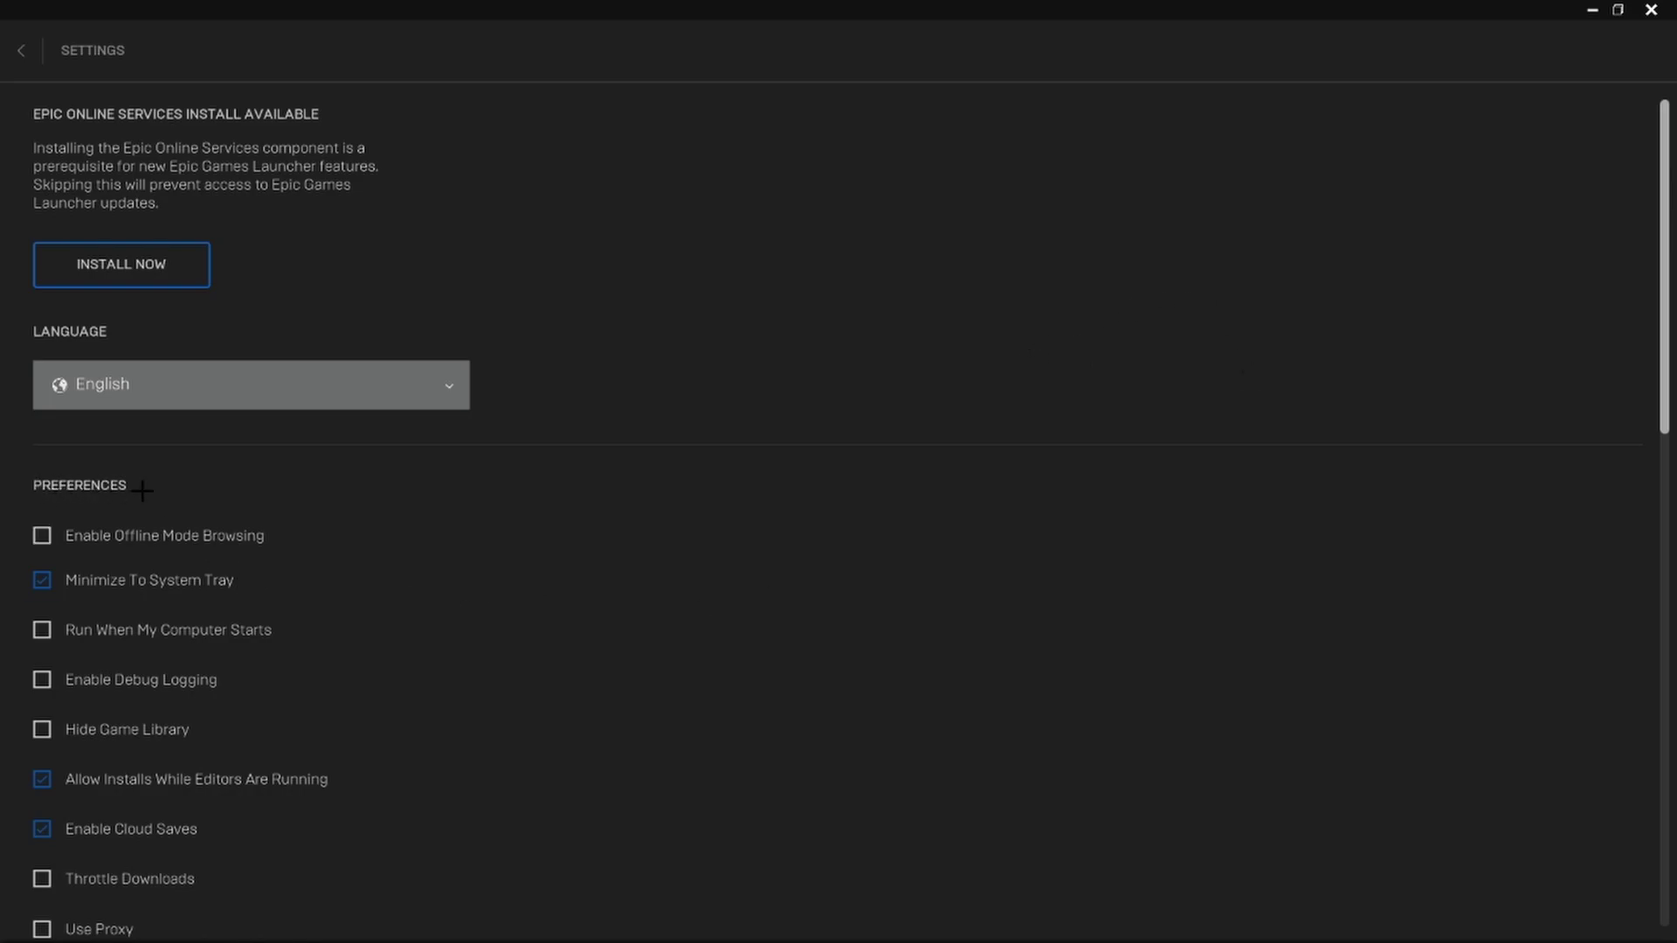
pyautogui.click(43, 537)
pyautogui.click(83, 49)
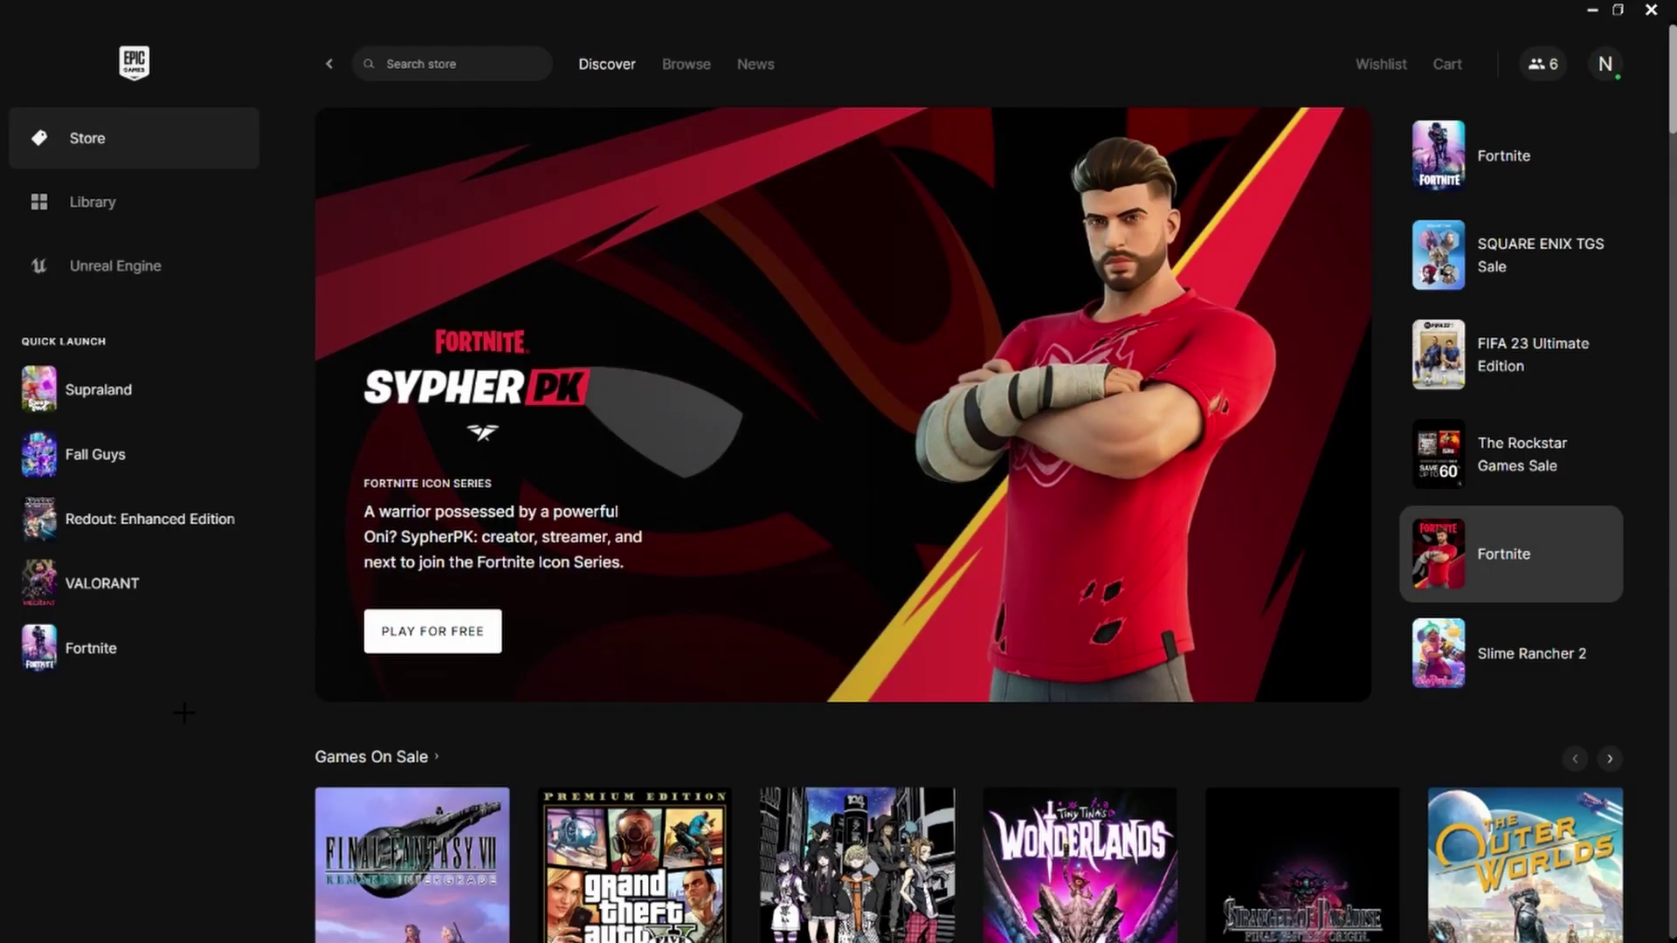